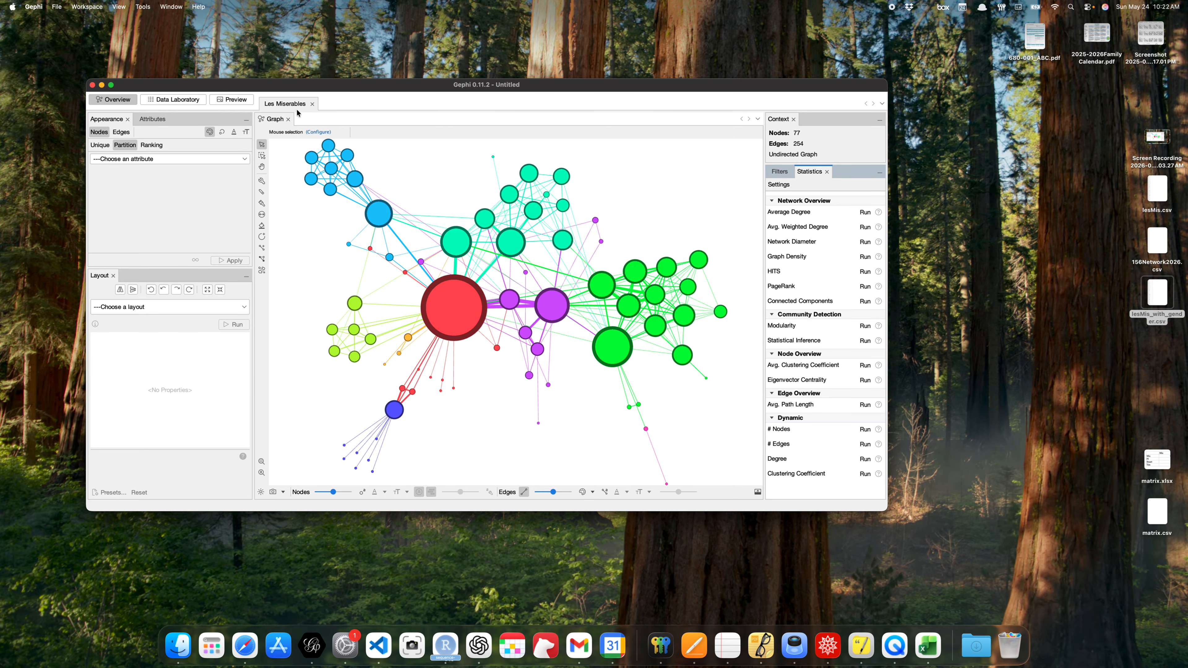
- Inspect the network's node table and open lesMis_with_gender.csv in Excel beside it to compare their columns
click(181, 101)
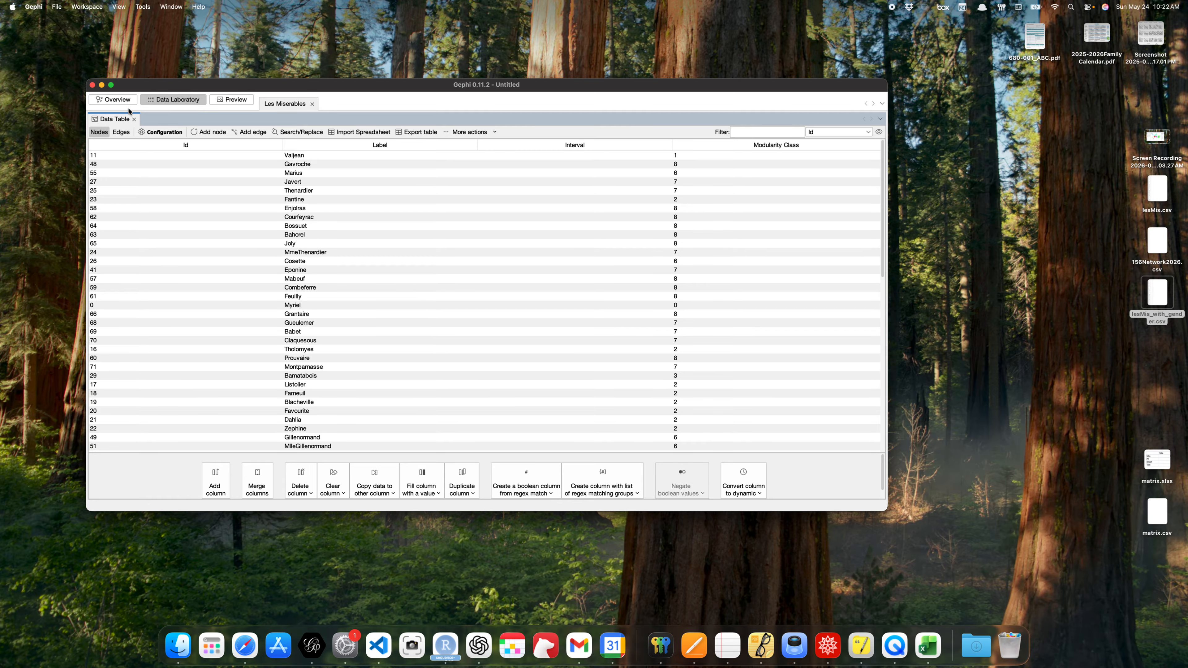
click(118, 106)
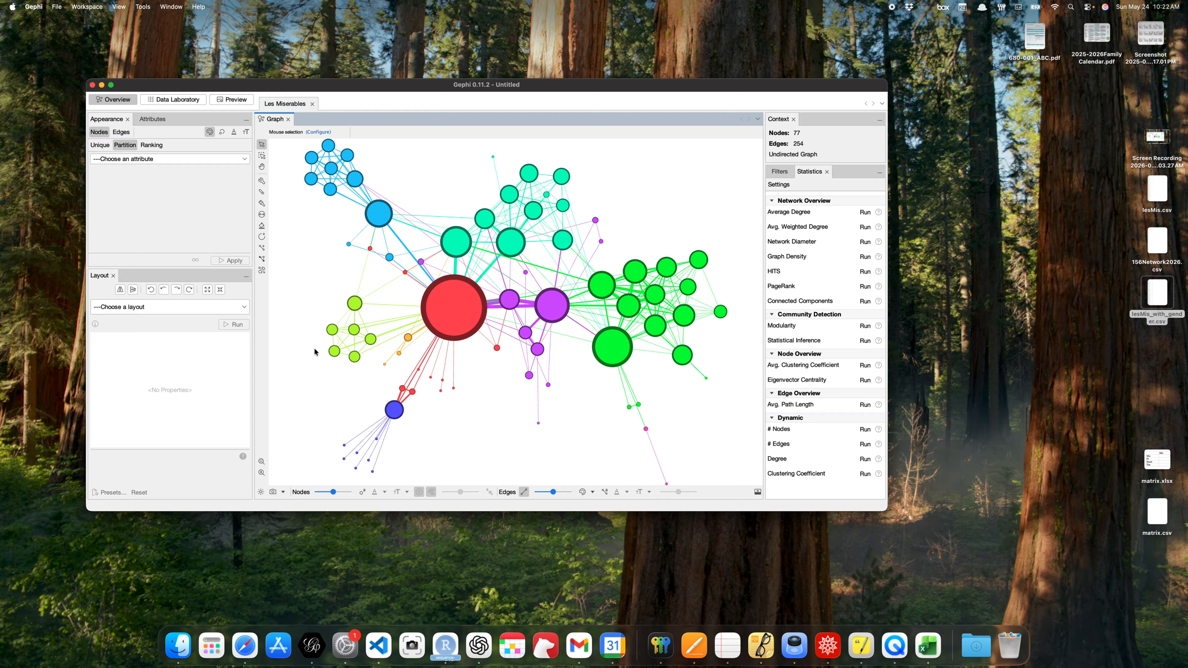
double_click(1153, 292)
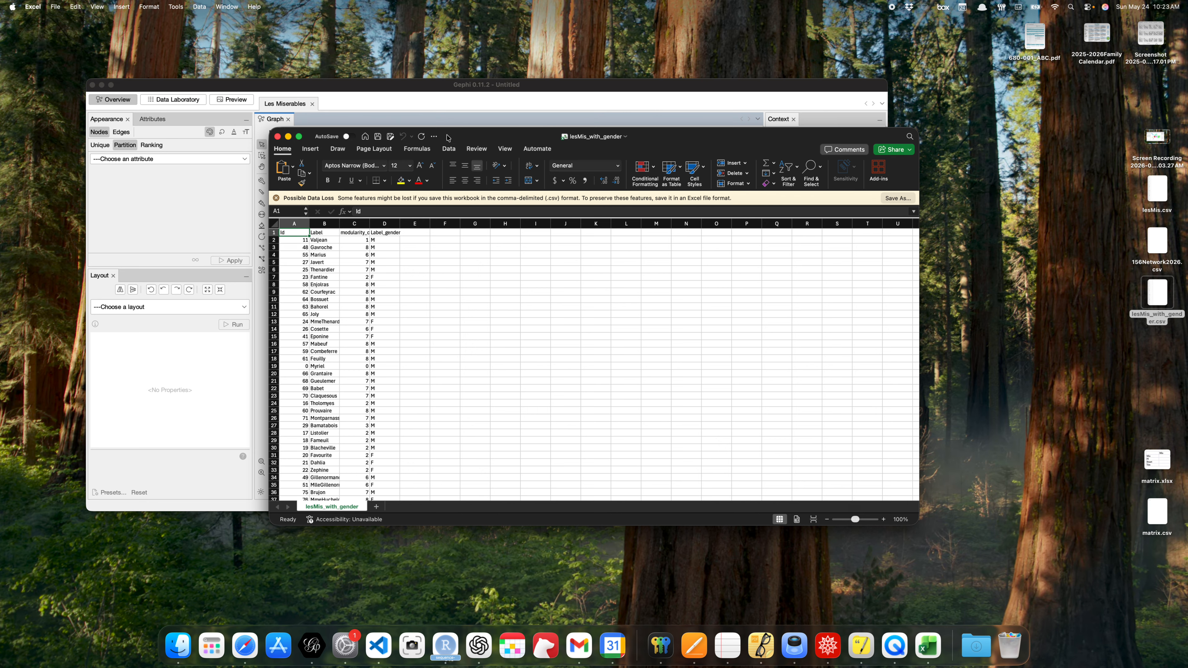
drag(466, 132, 766, 95)
click(161, 101)
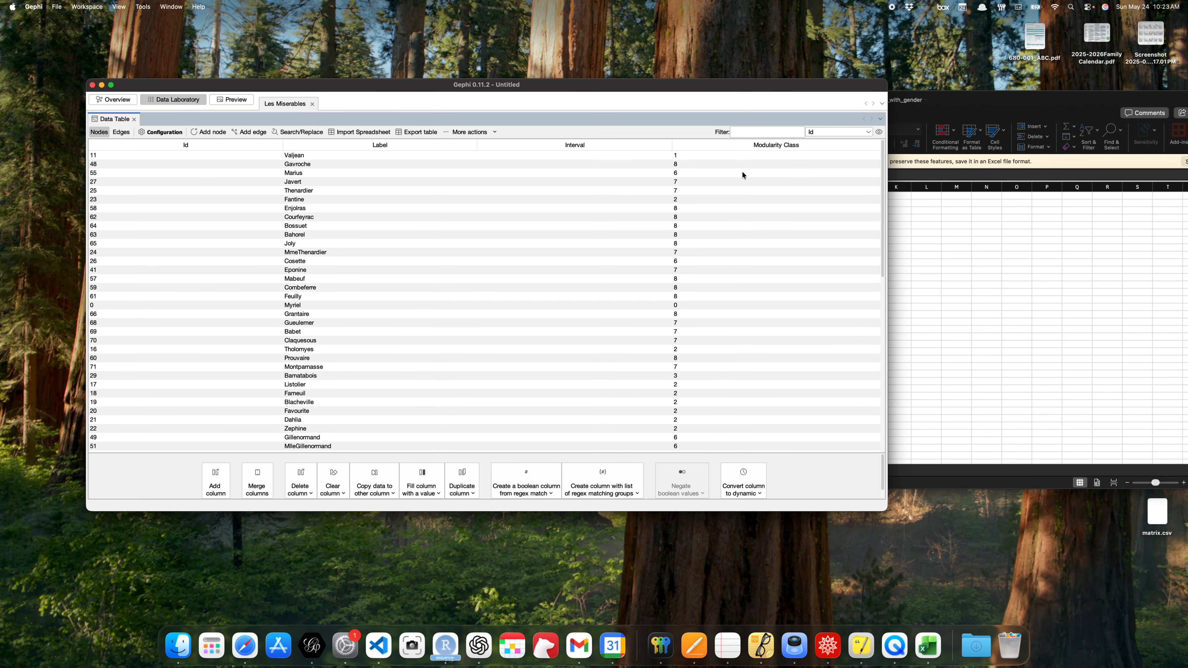
click(939, 234)
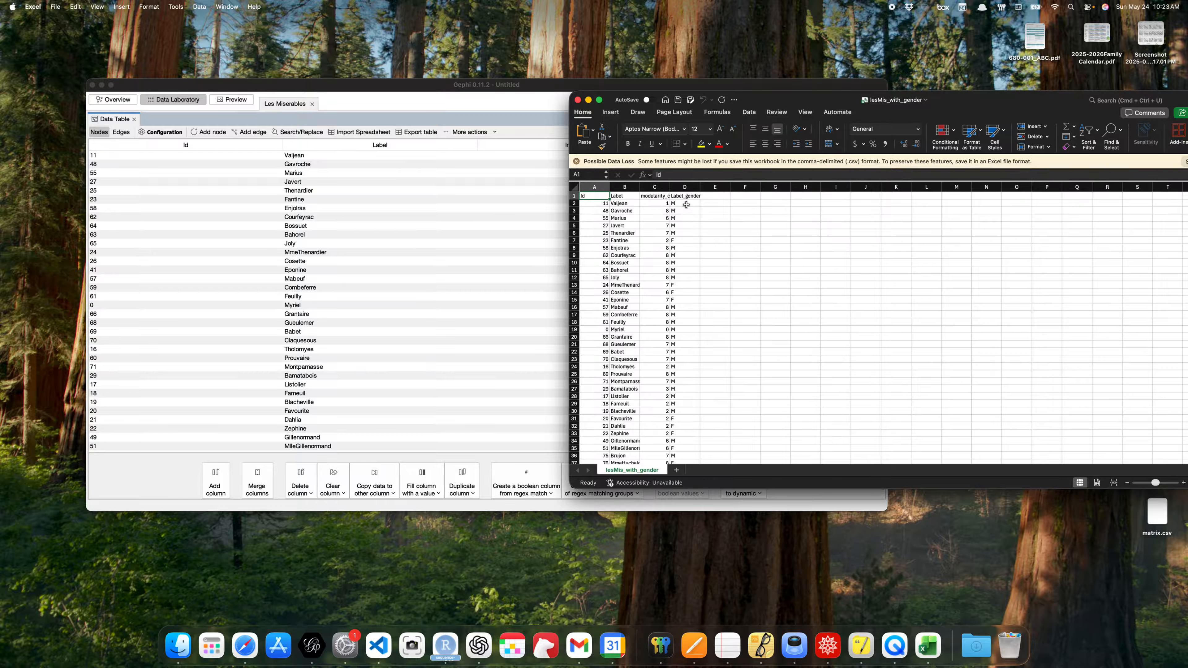
- Delete the Label and modularity class columns from the gender spreadsheet, keeping Id and Label_gender, and save the CSV file
click(625, 188)
drag(625, 188, 654, 187)
right_click(655, 188)
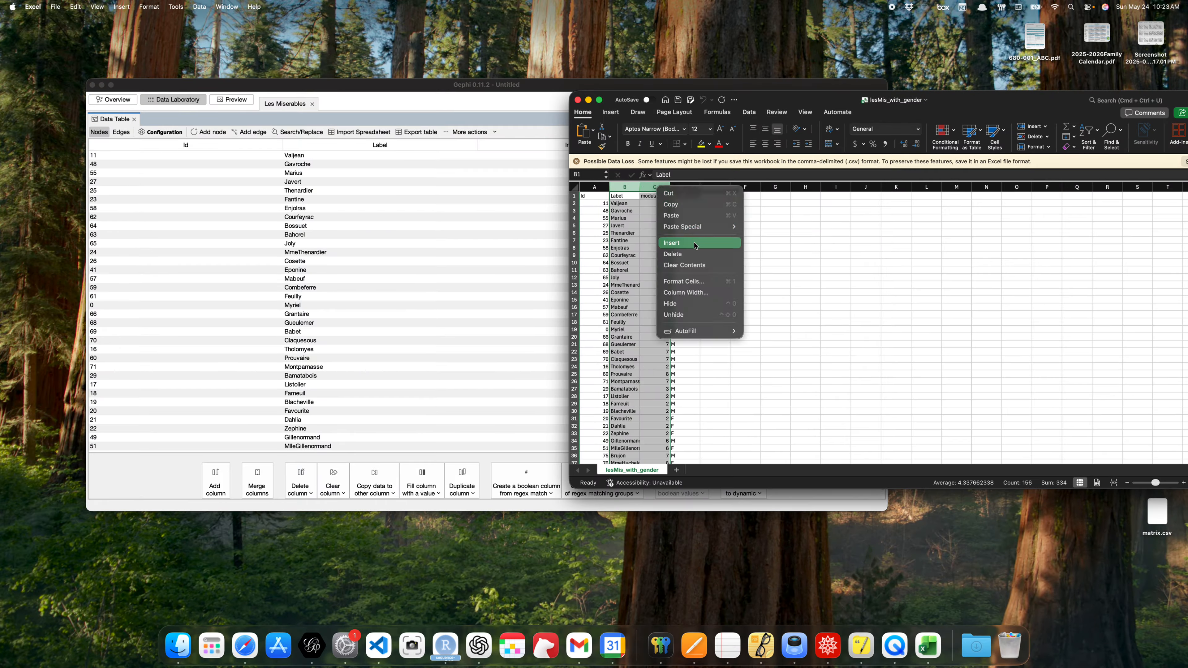
click(701, 254)
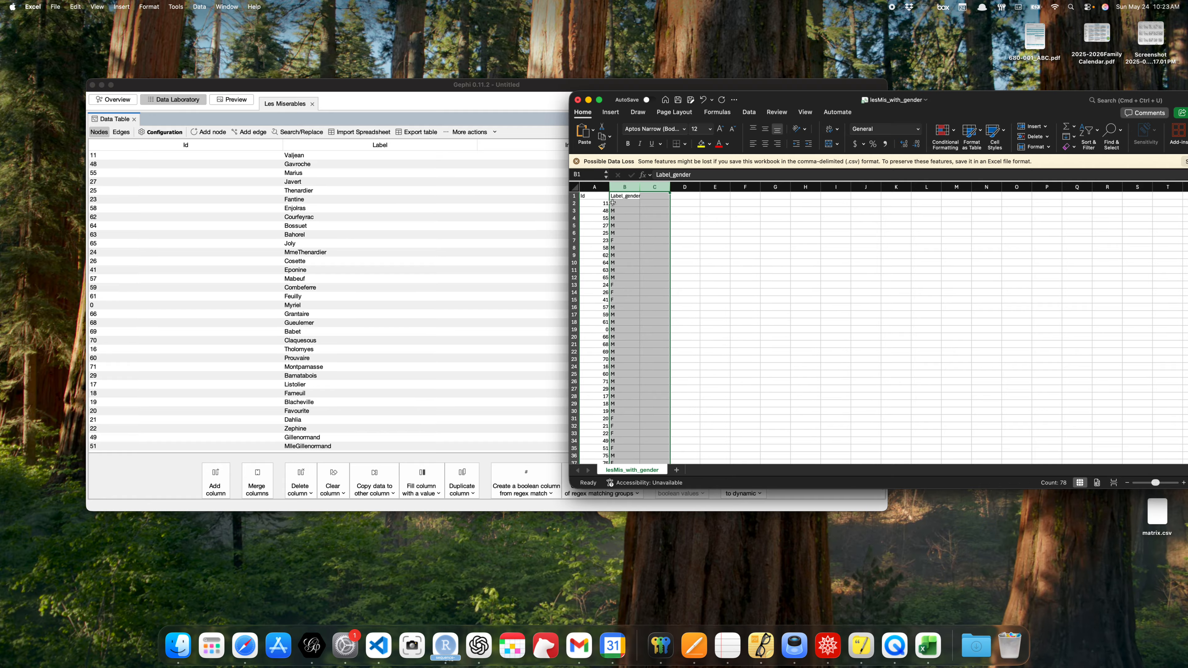
key(super+s)
click(655, 209)
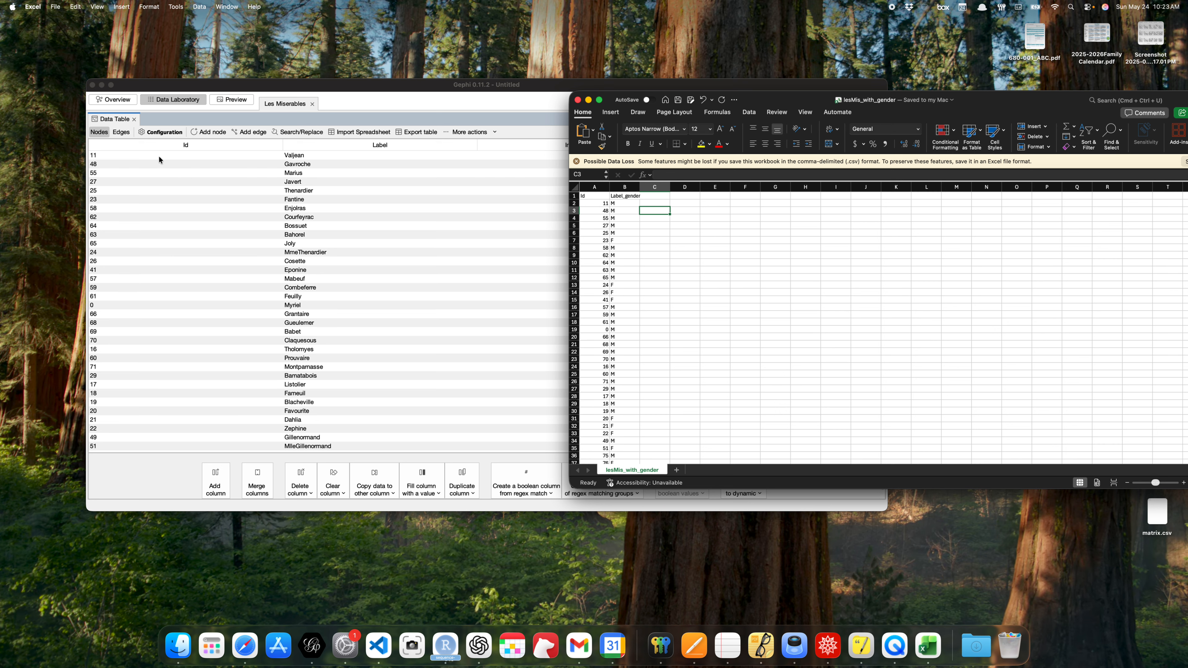
click(577, 99)
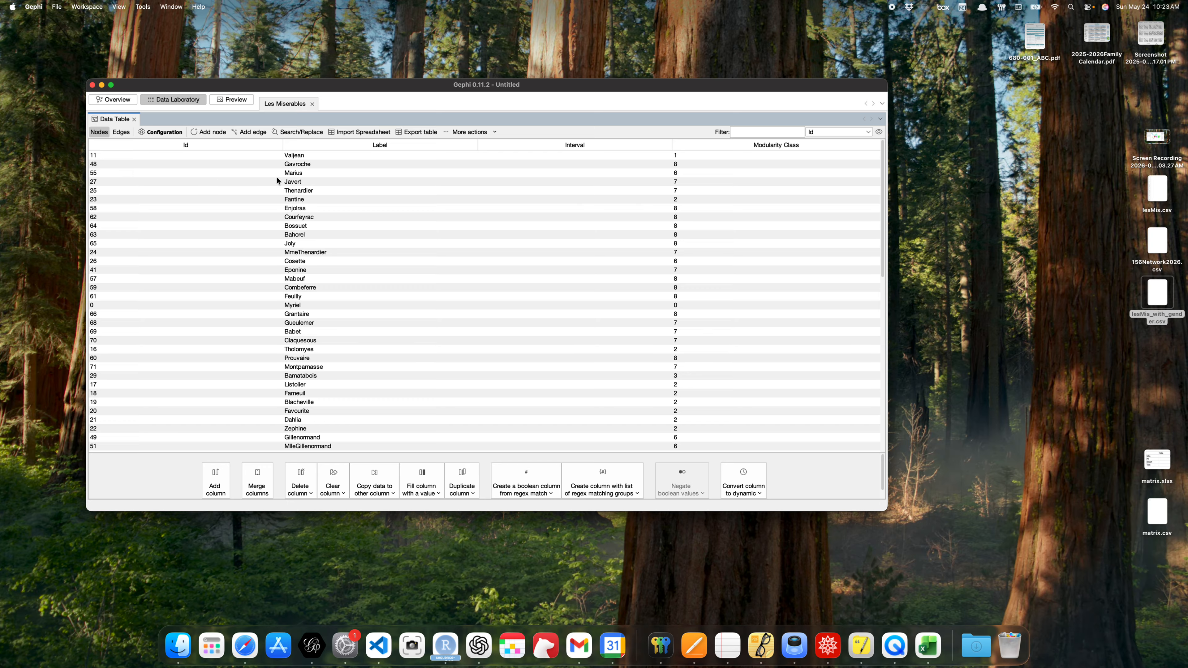
- In Gephi, load lesMis_with_gender.csv for import as a comma-separated nodes table and proceed to its import settings
click(343, 134)
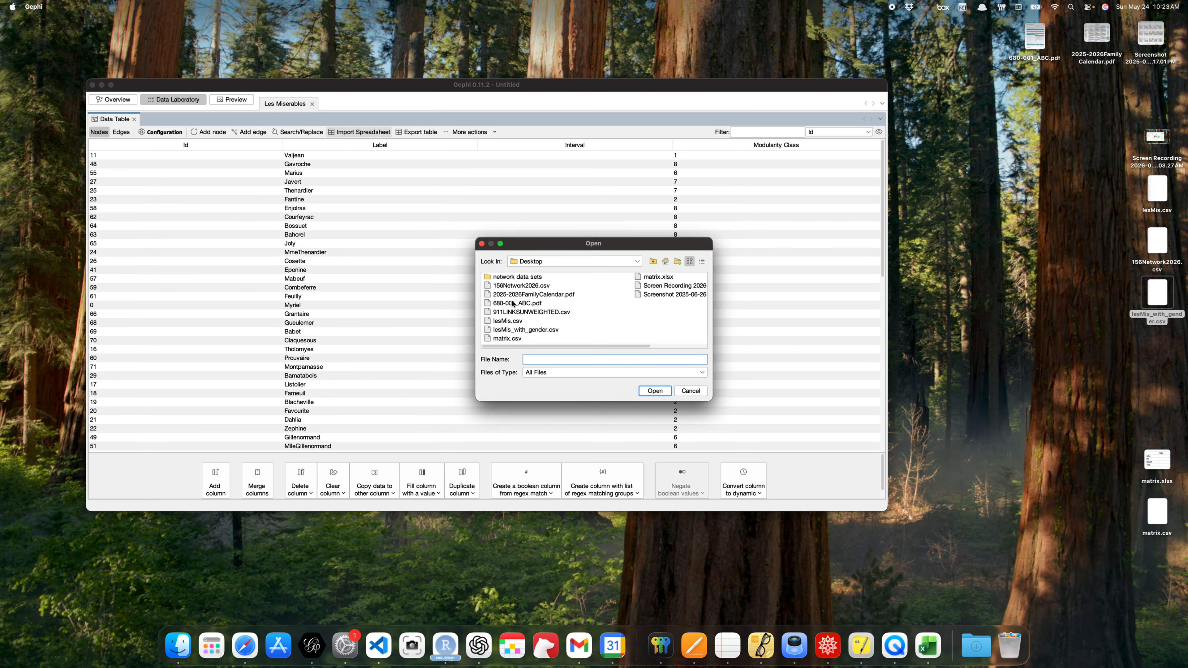
click(515, 329)
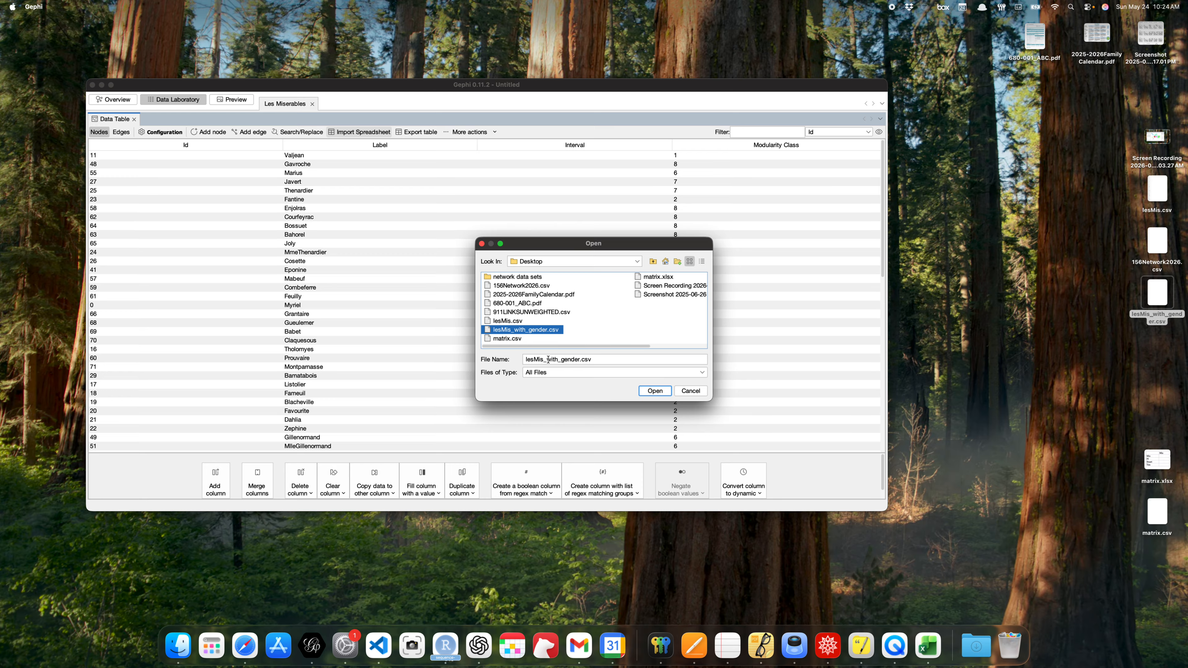
click(653, 391)
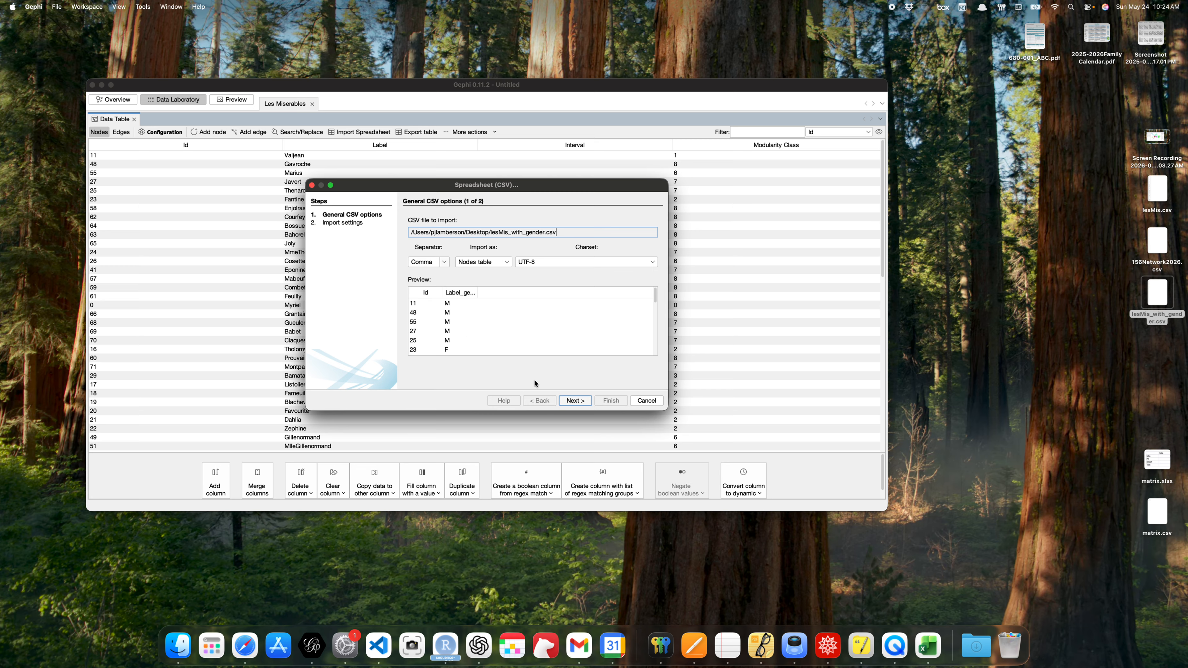
click(583, 400)
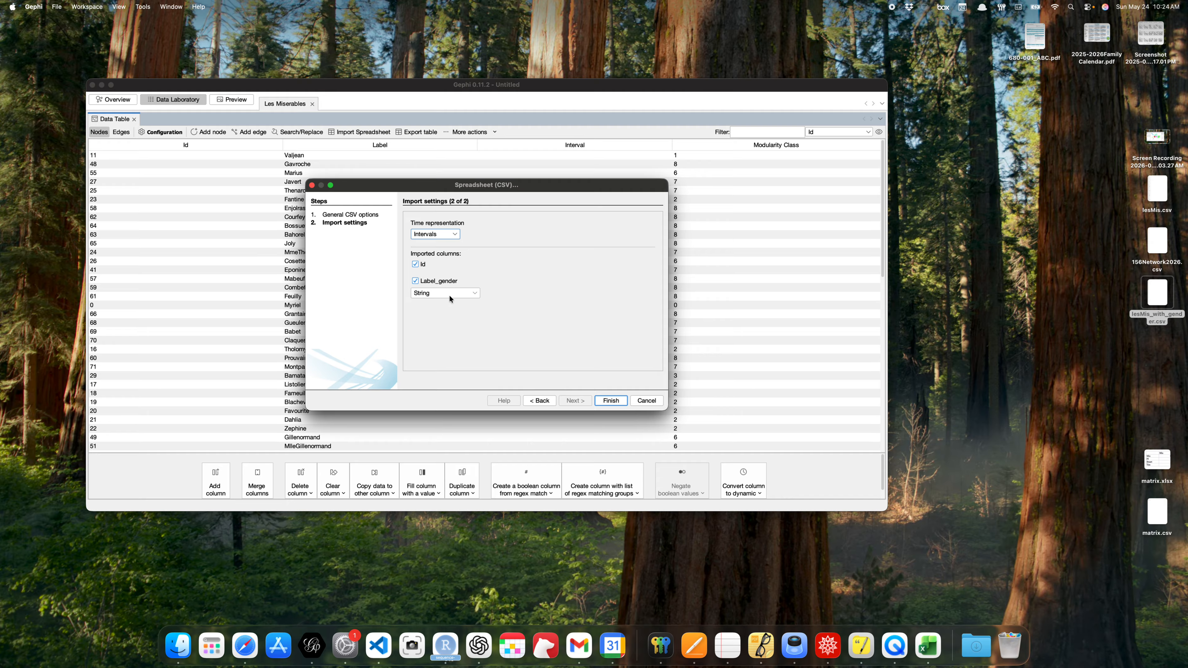
- Review the data types available for the imported Label_gender column, leaving it as String
click(470, 294)
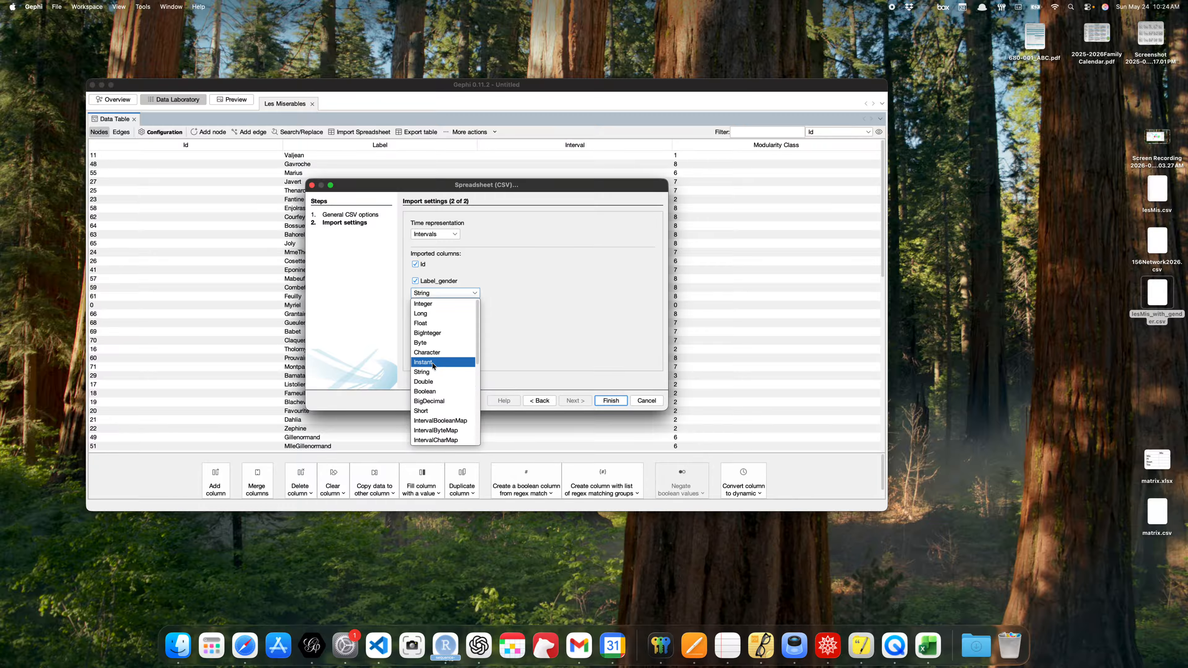
click(494, 294)
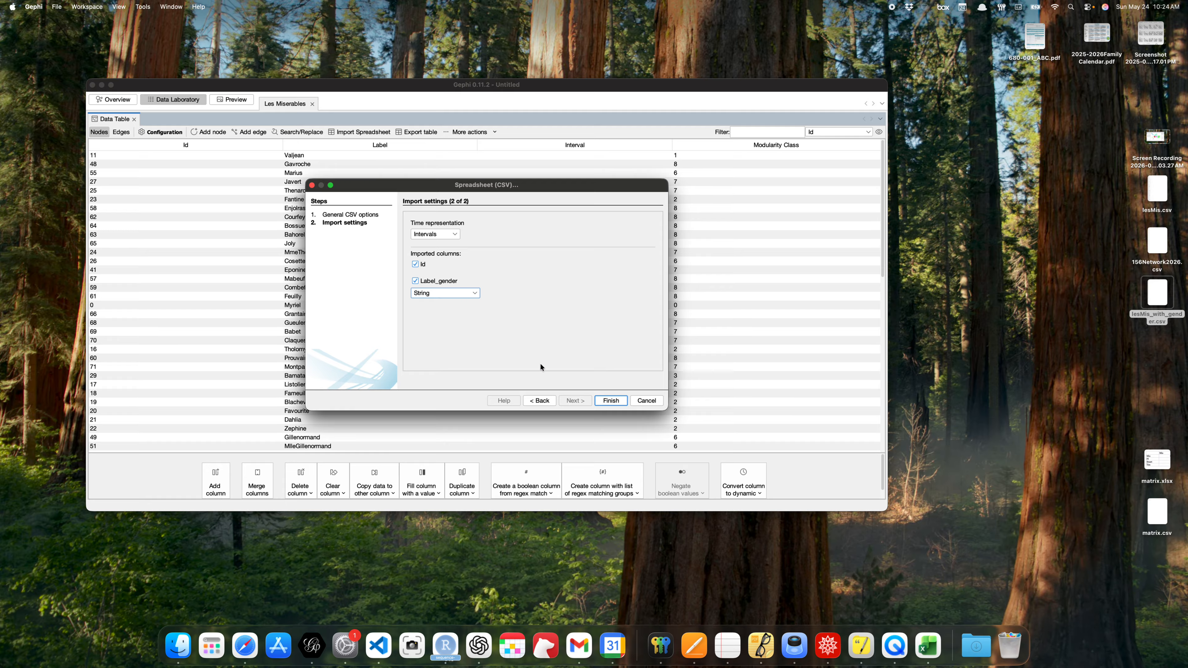
click(468, 292)
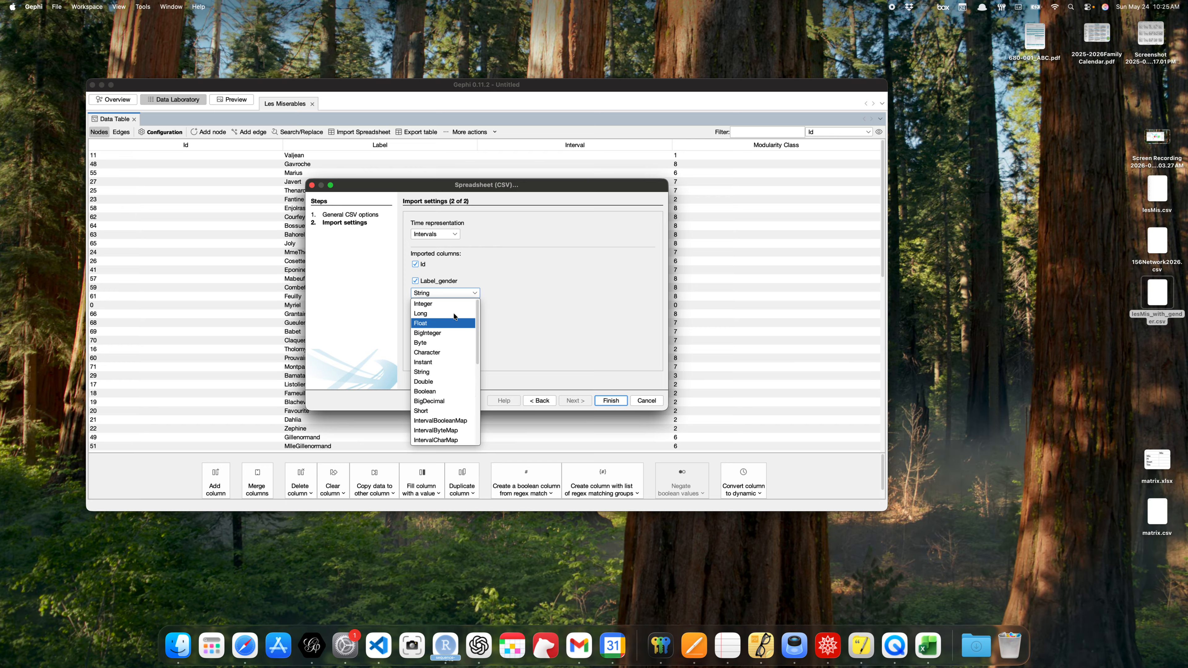
click(507, 304)
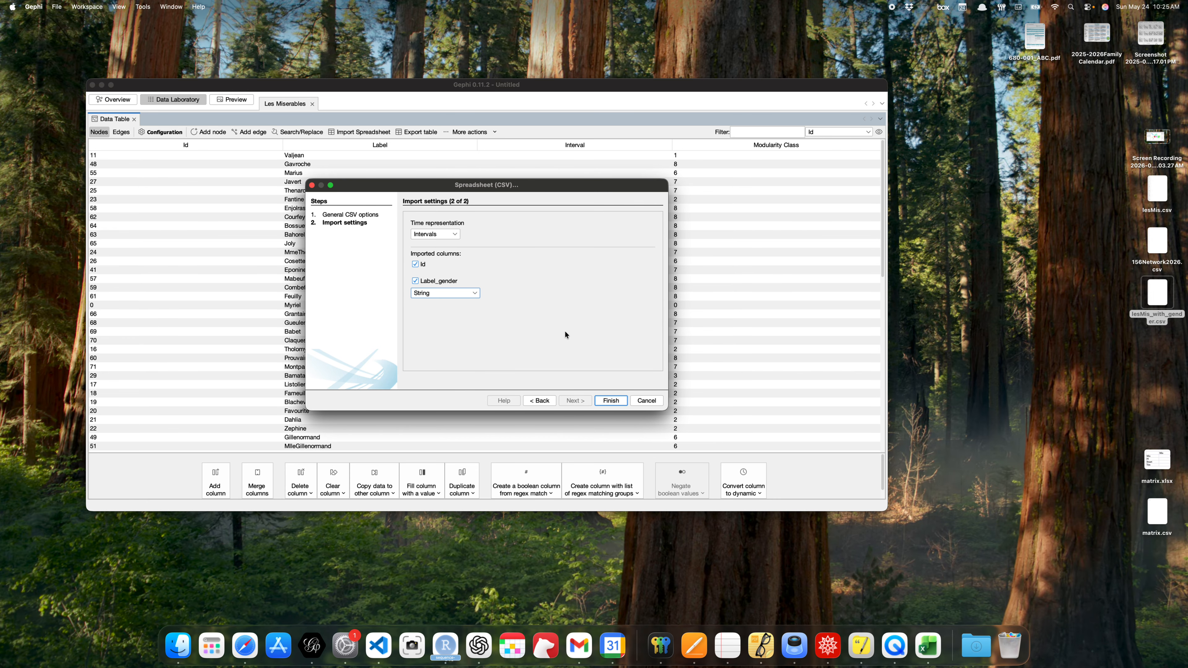
- Finish the spreadsheet import by appending the gender data to the existing workspace
click(611, 400)
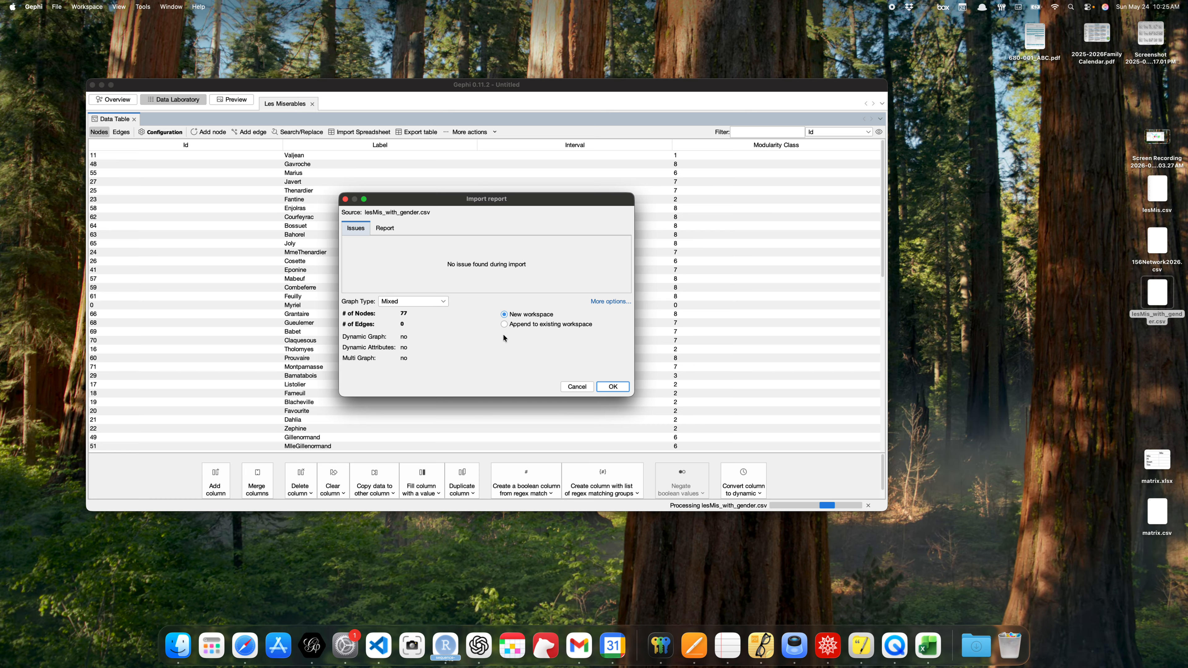
click(503, 323)
click(505, 314)
click(504, 324)
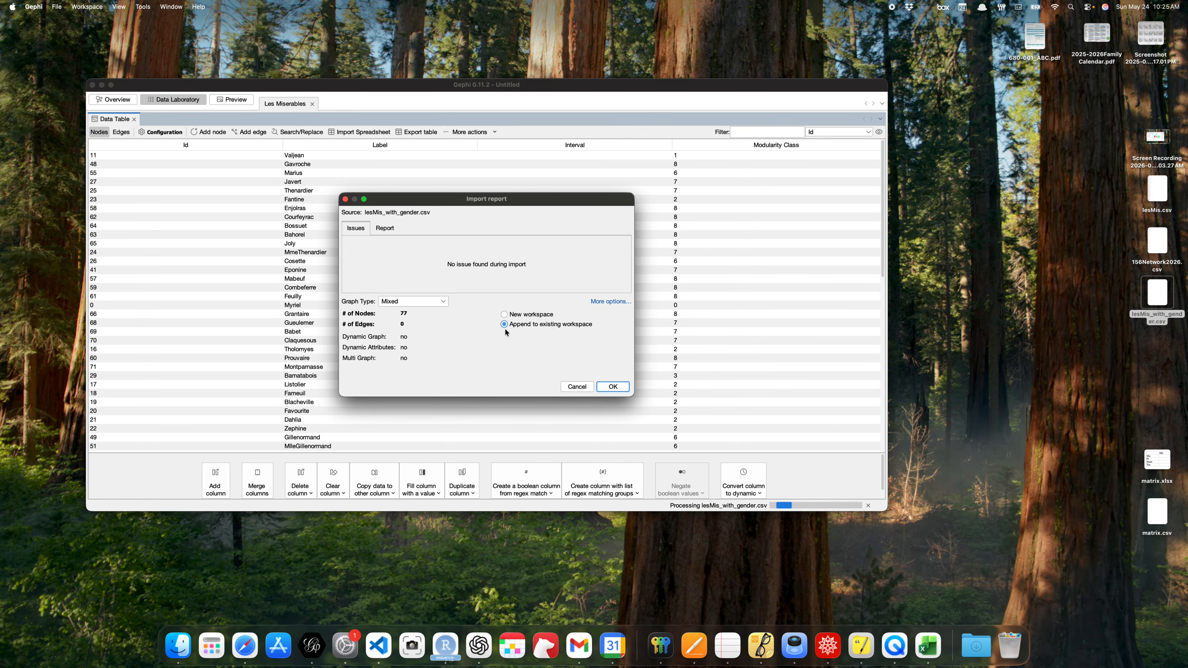
click(607, 385)
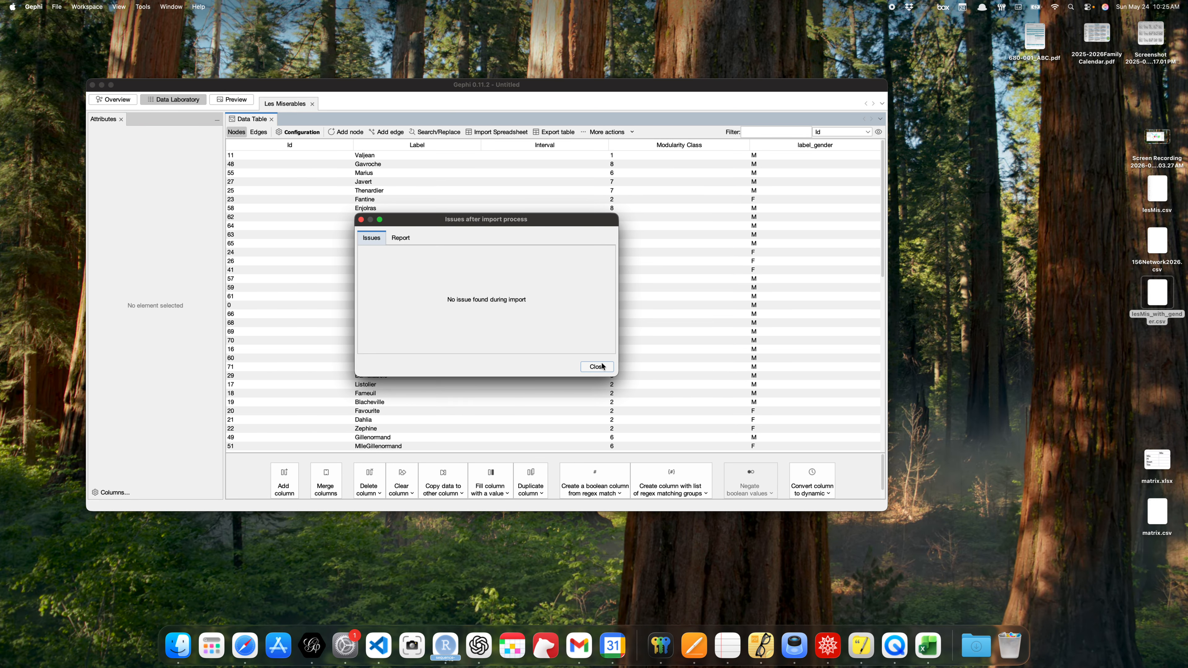
click(600, 365)
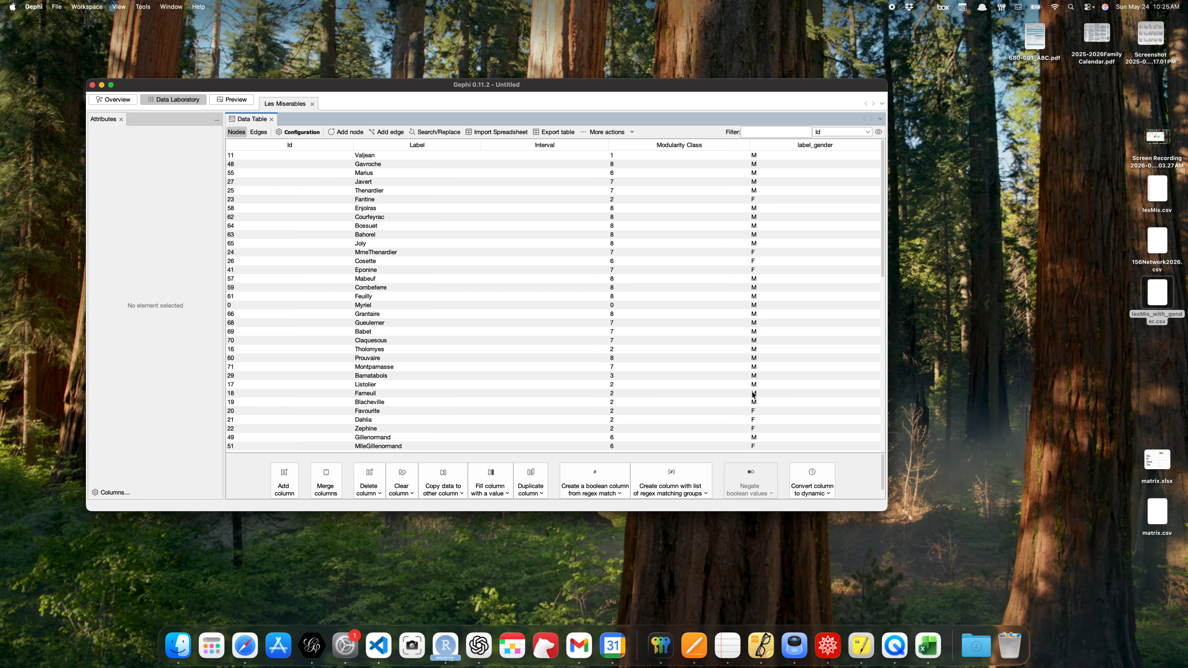
- Colour the graph's nodes by partition using the label_gender attribute
click(118, 99)
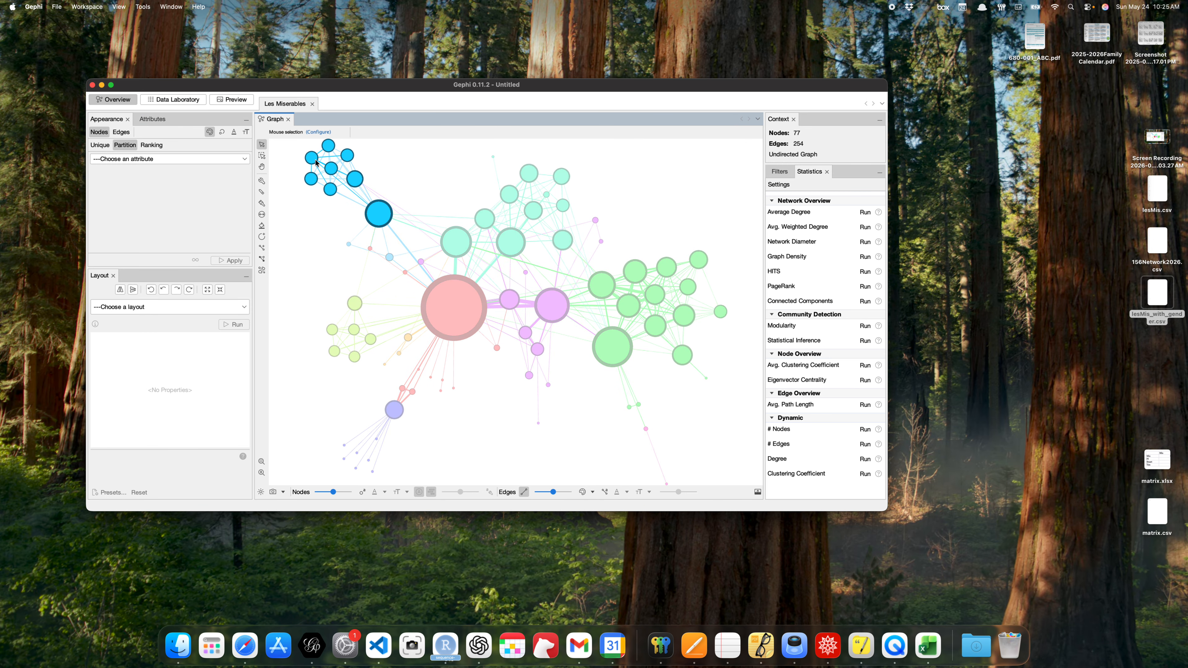
click(147, 159)
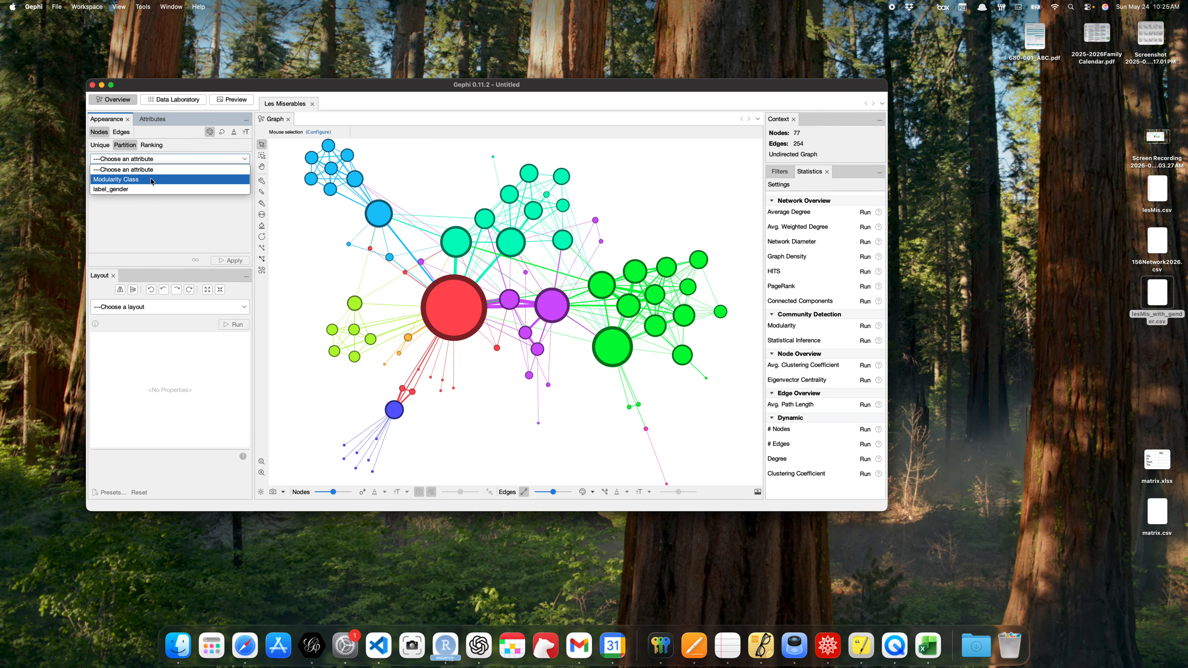
click(138, 189)
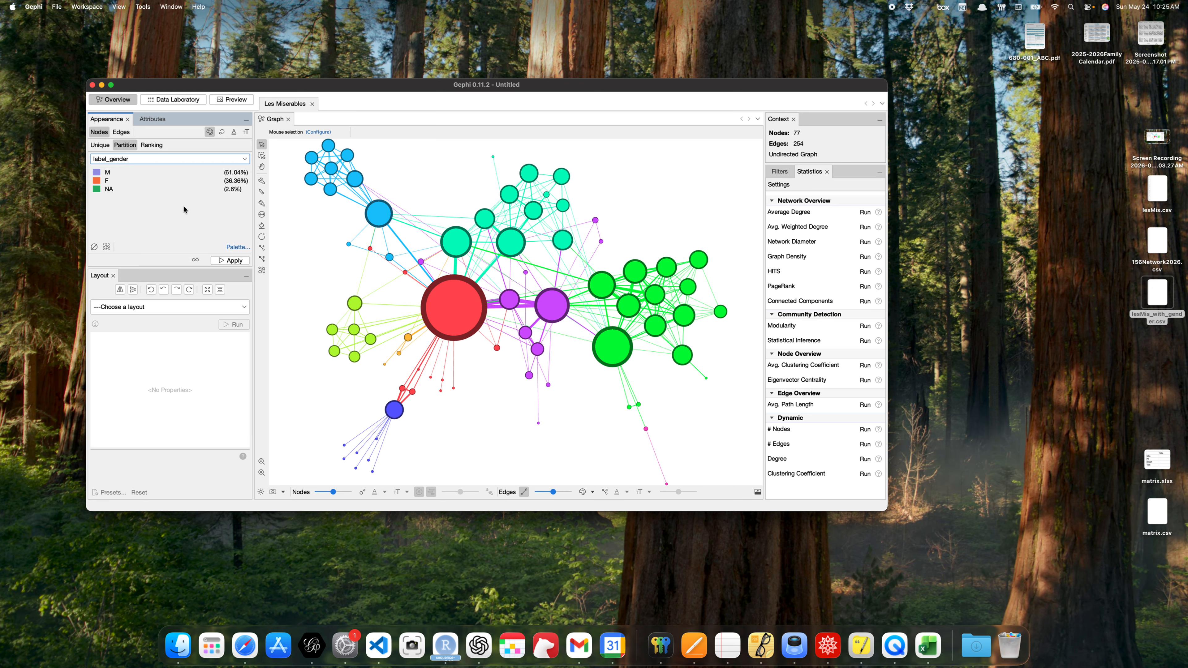
click(240, 260)
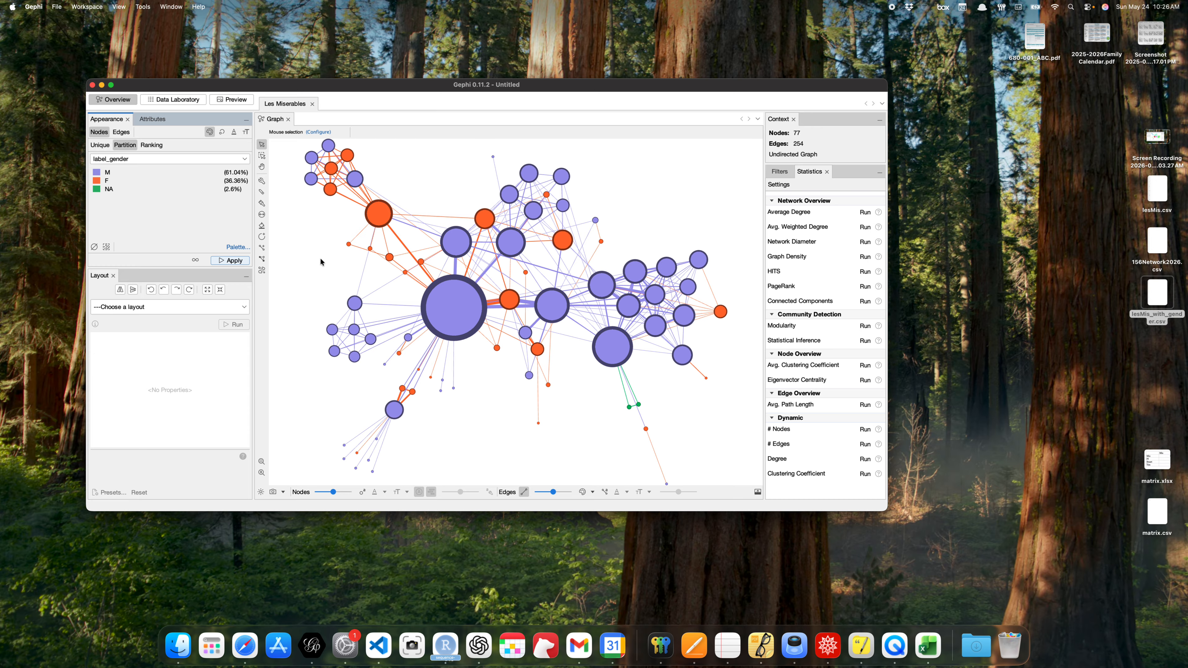
click(422, 645)
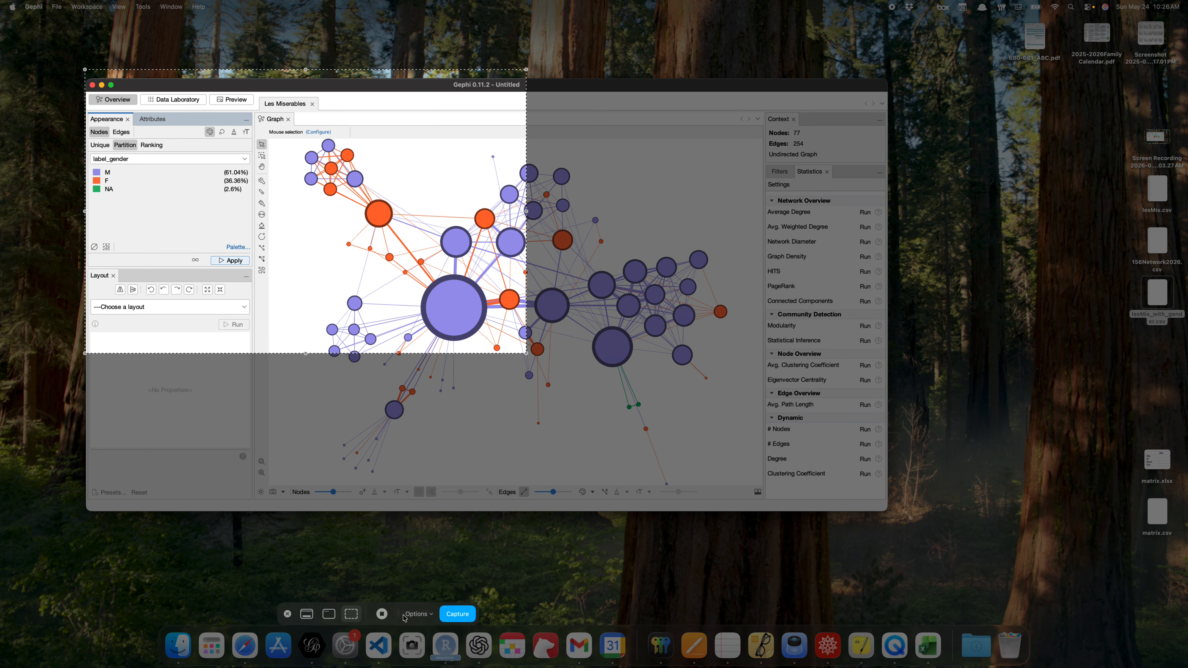